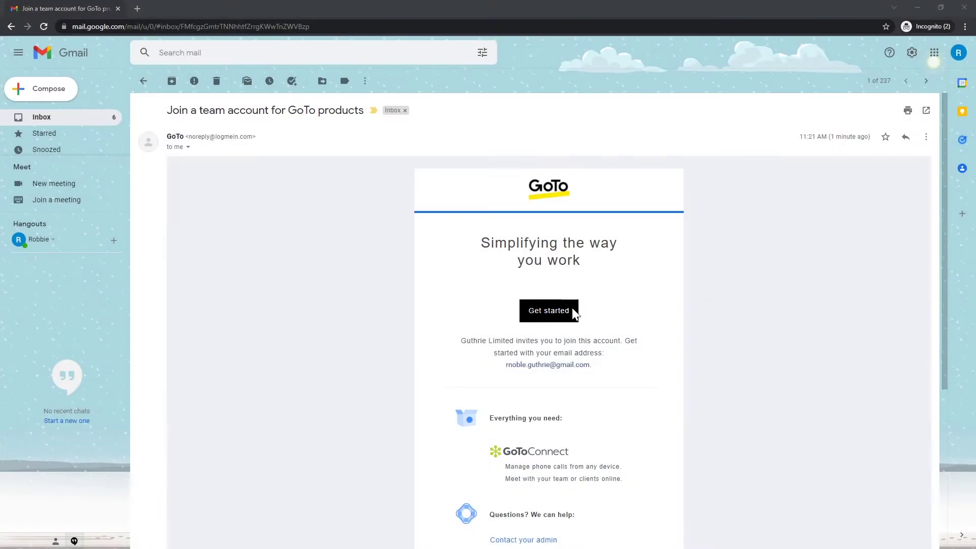
- Accept the GoTo team invitation from the email to start account setup
left_click(574, 311)
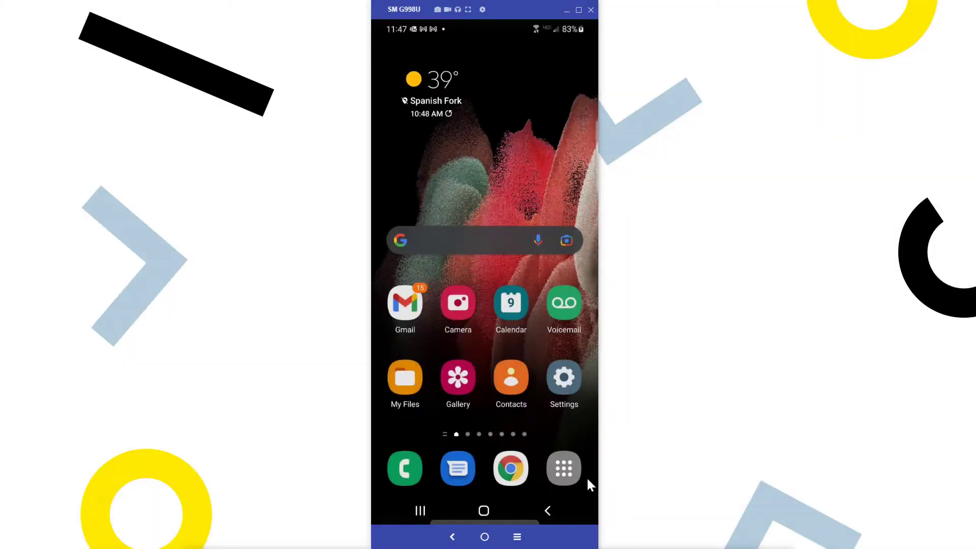
- Show all installed apps and launch the Play Store
left_click(571, 471)
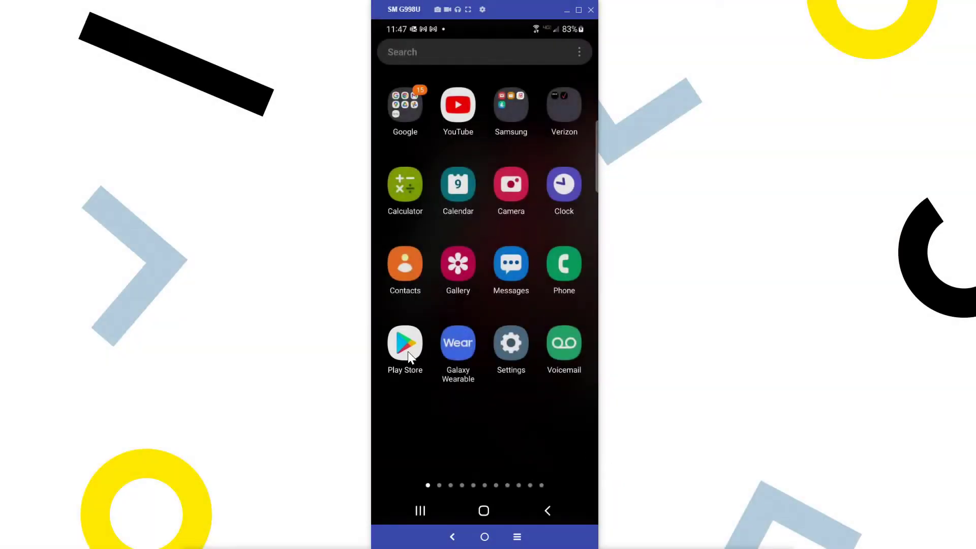
left_click(406, 347)
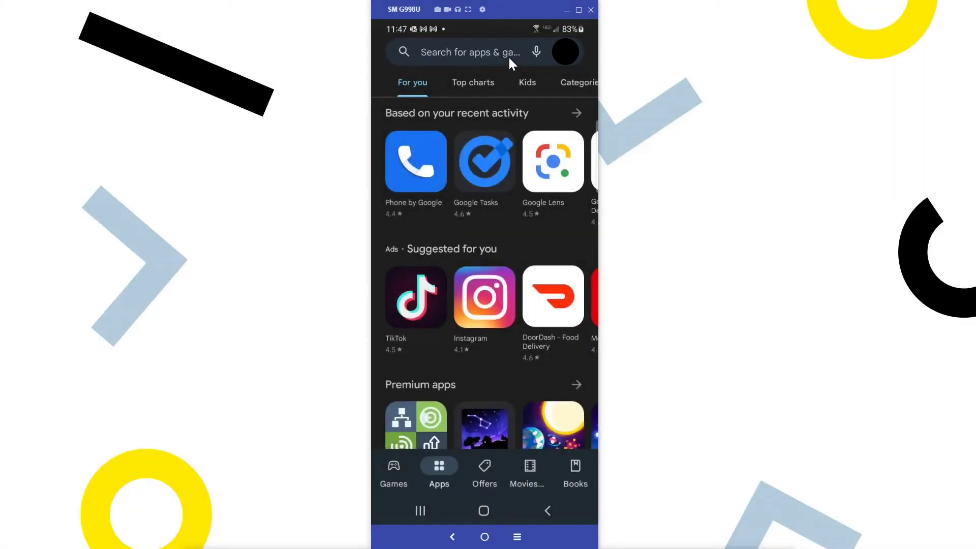
- Search the Play Store for 'goto', install the GoTo app and launch it
left_click(508, 61)
type("goto")
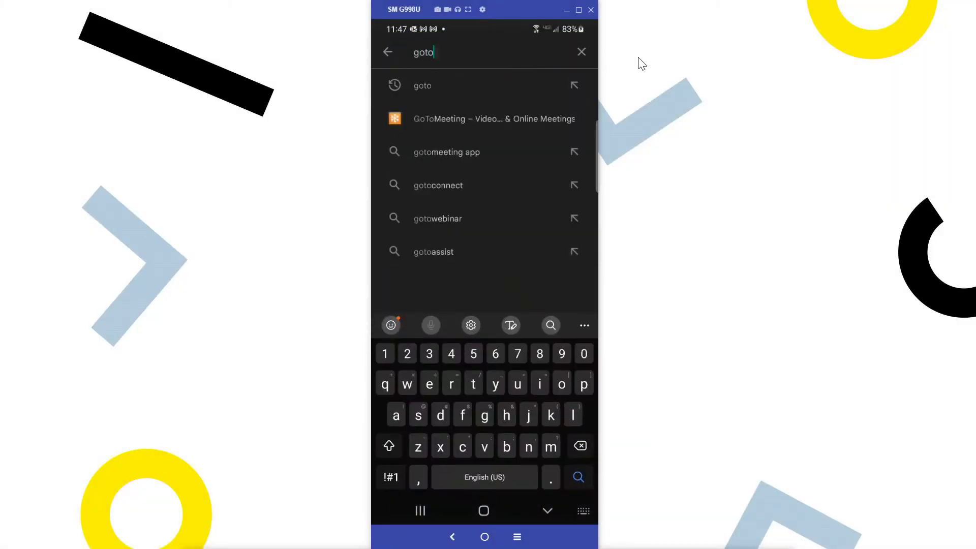
left_click(492, 90)
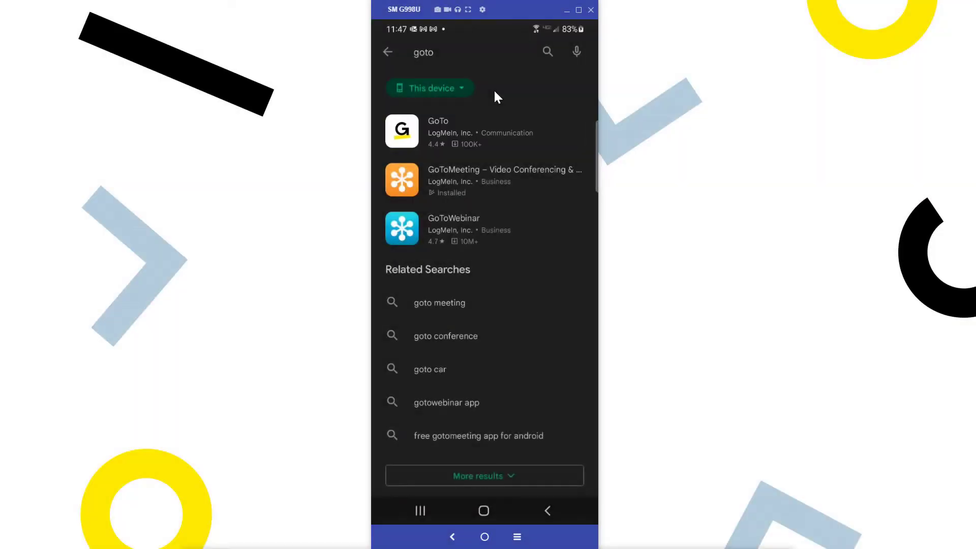
left_click(474, 133)
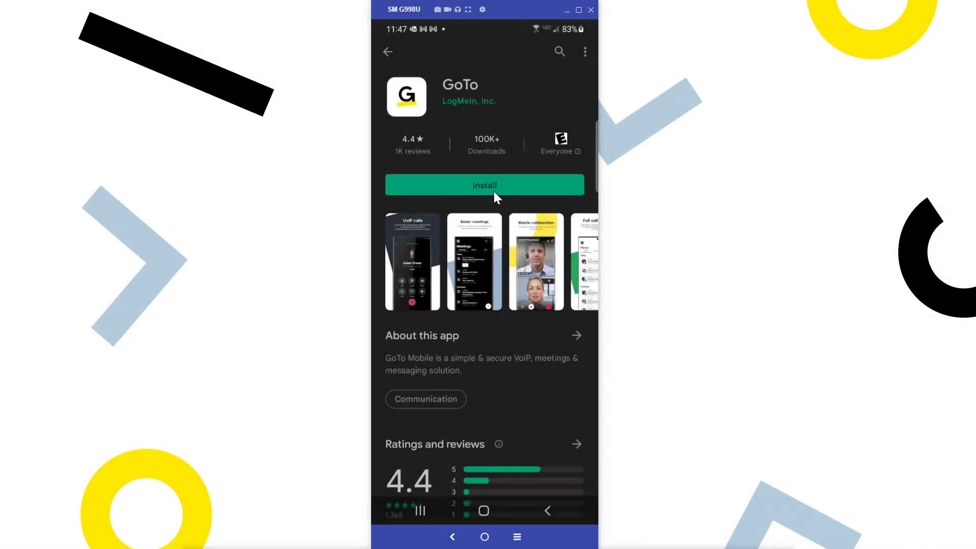
left_click(494, 192)
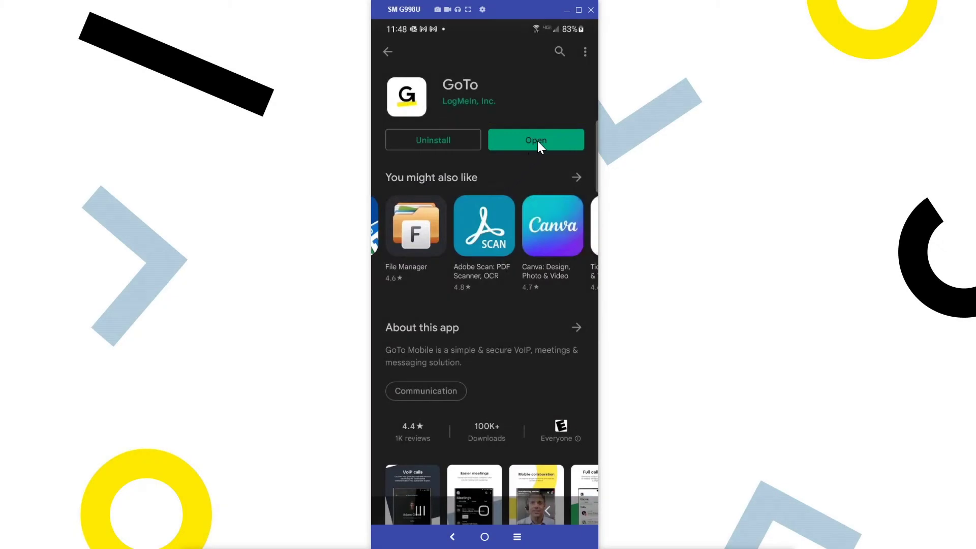
left_click(538, 141)
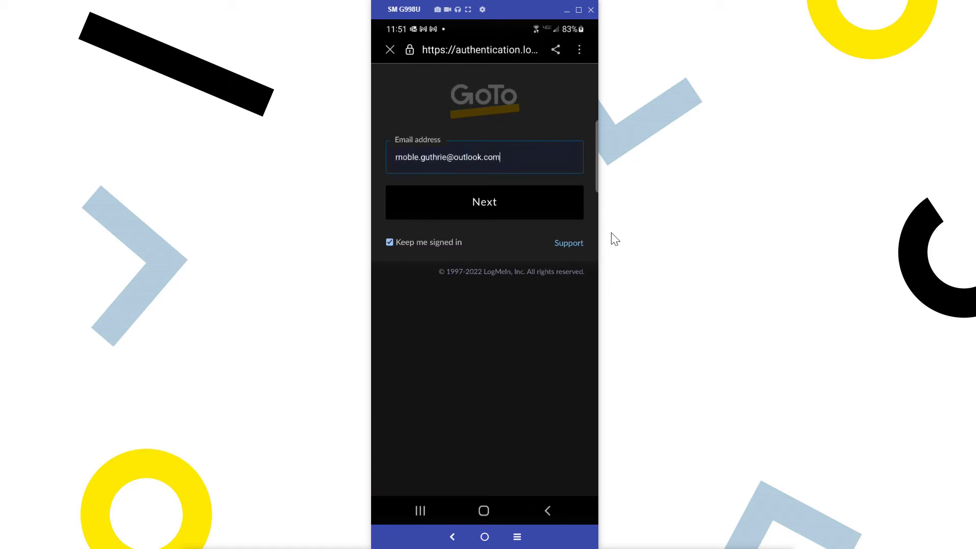
- Submit the work email address to reach the password field
left_click(558, 197)
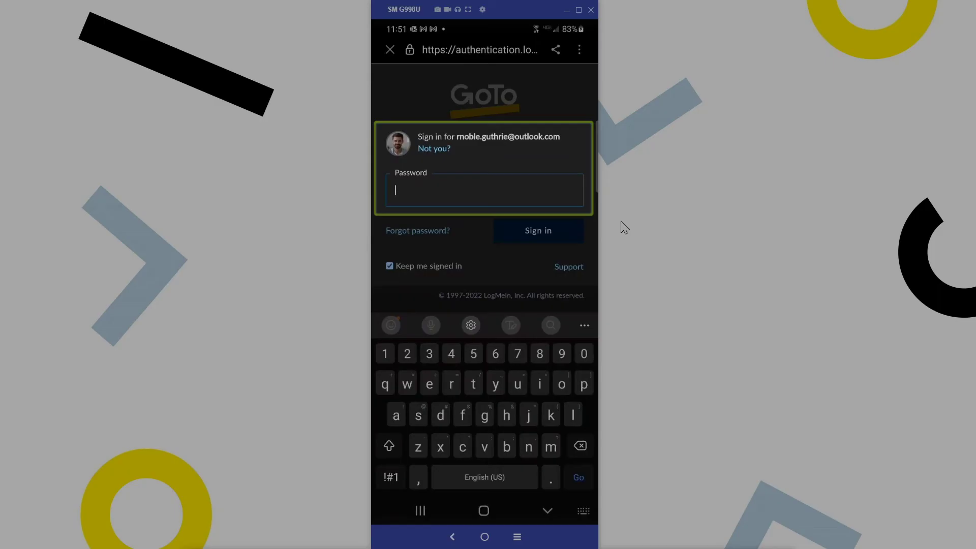
- Paste the password, sign in, and allow GoTo to manage phone calls
key("ctrl+v")
left_click(559, 233)
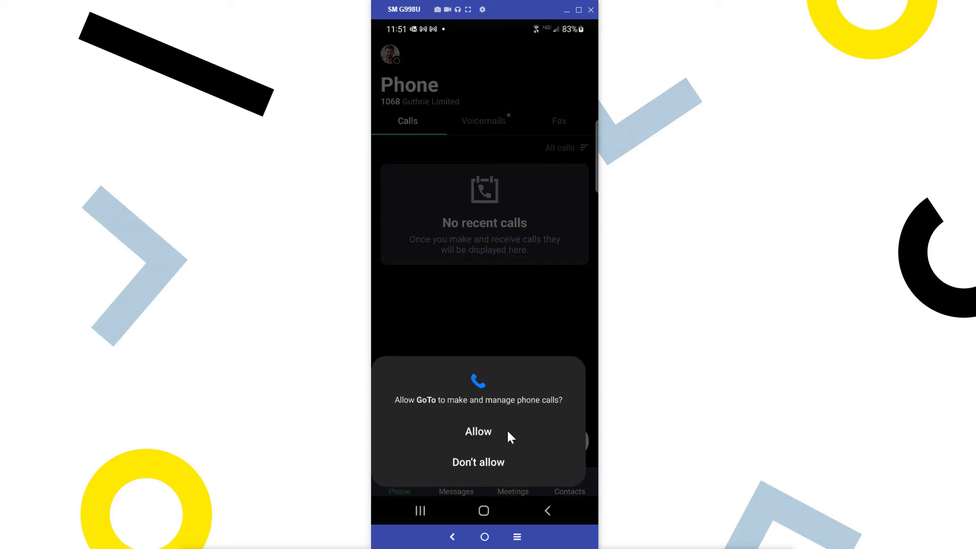
left_click(478, 431)
- Allow contacts access and audio recording while using the app
left_click(520, 435)
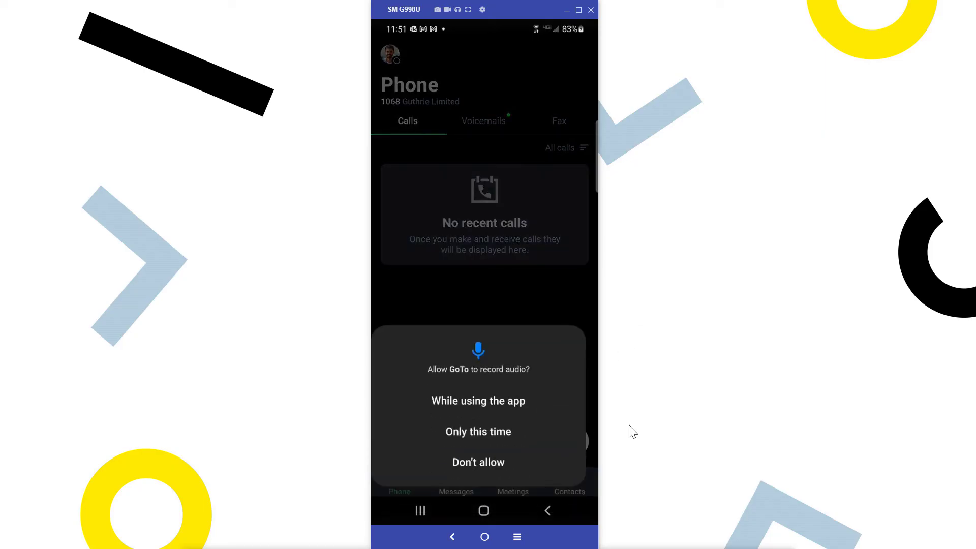
left_click(521, 401)
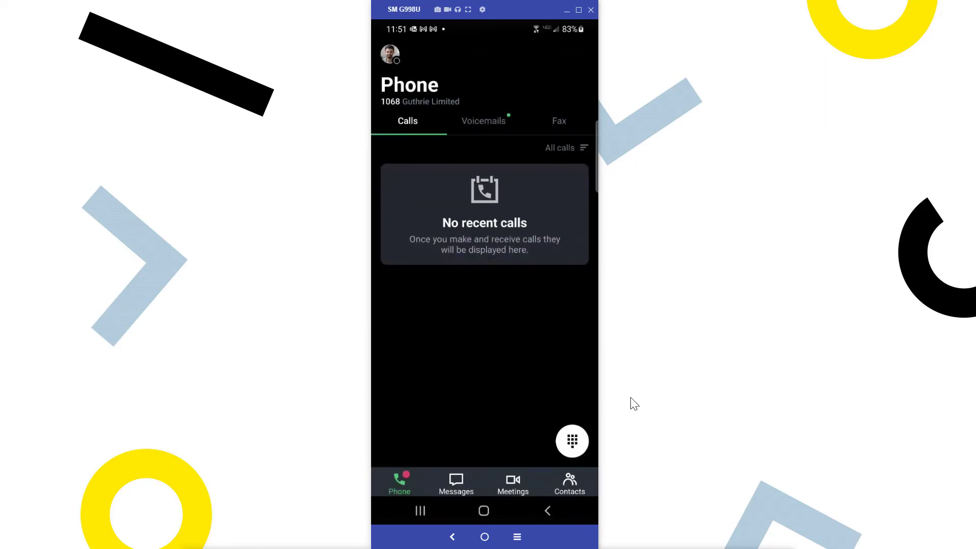